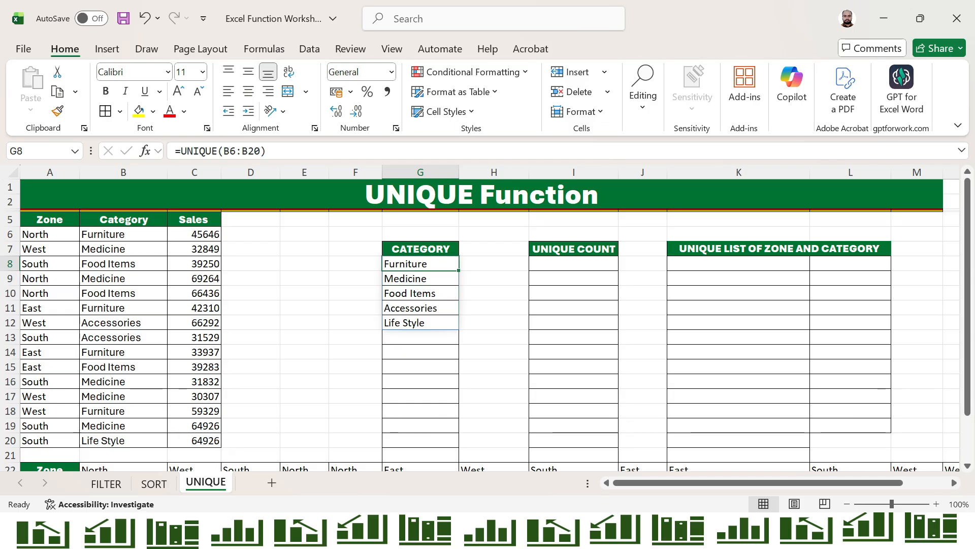
Edit G8 to =UNIQUE(B6:B20,FALSE,TRUE) so only categories appearing exactly once are listed
key(F2)
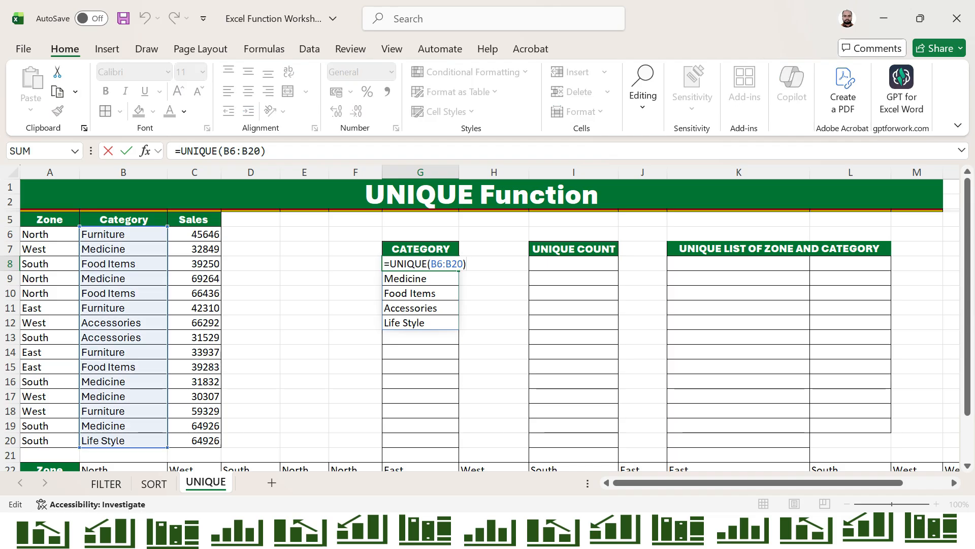
key(Left)
text(,FA)
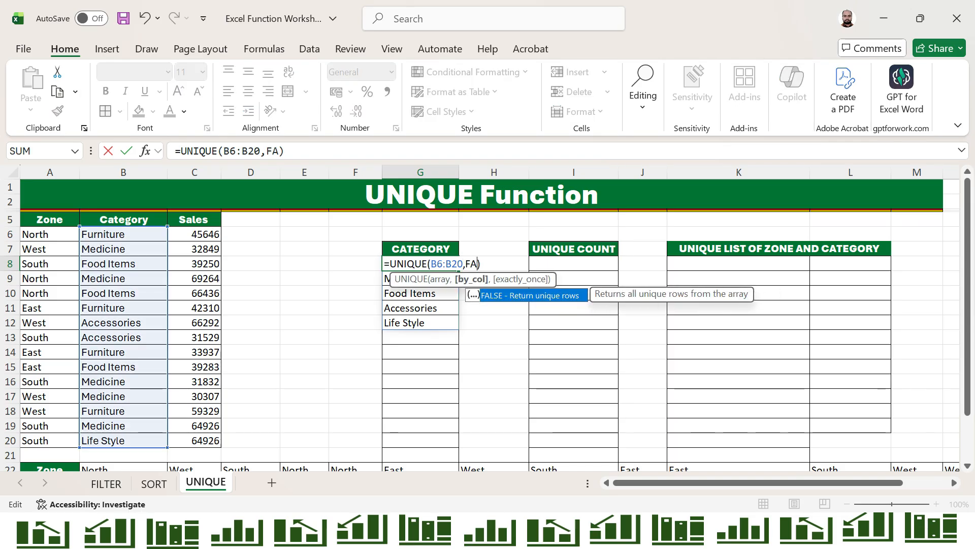
key(Tab)
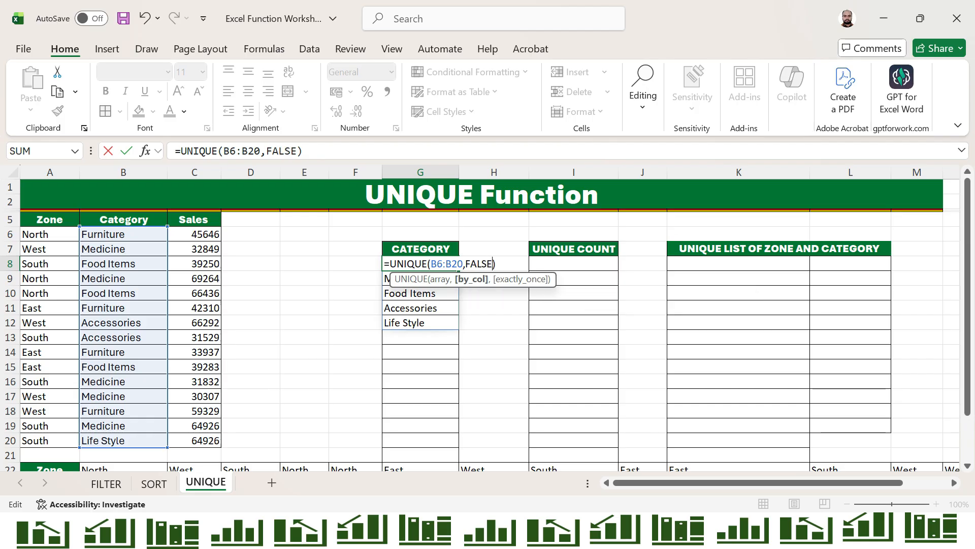
text(,)
key(Down)
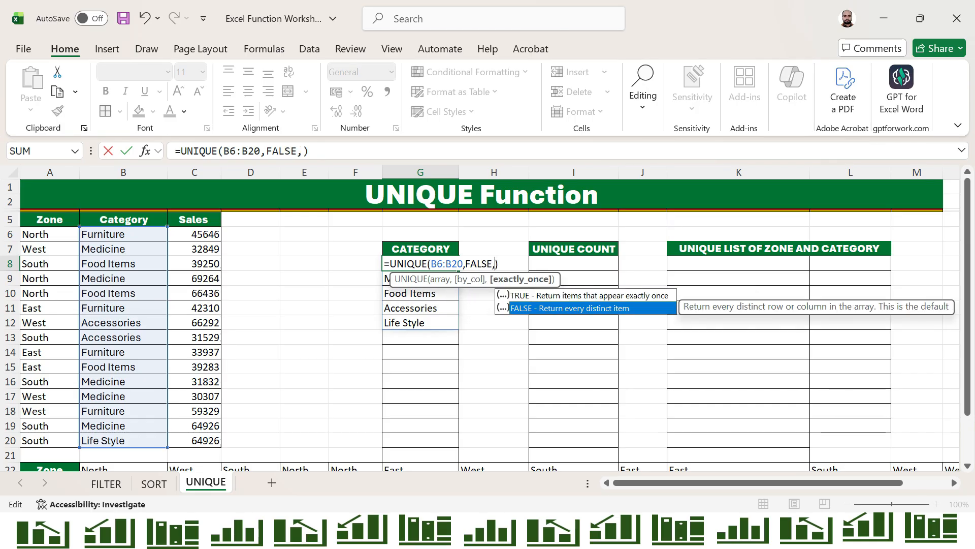
key(Up)
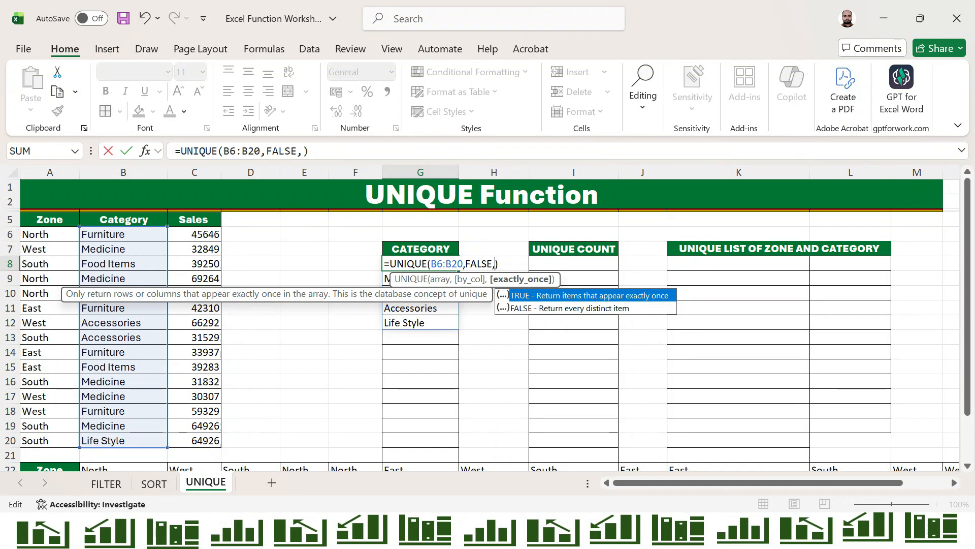
key(Tab)
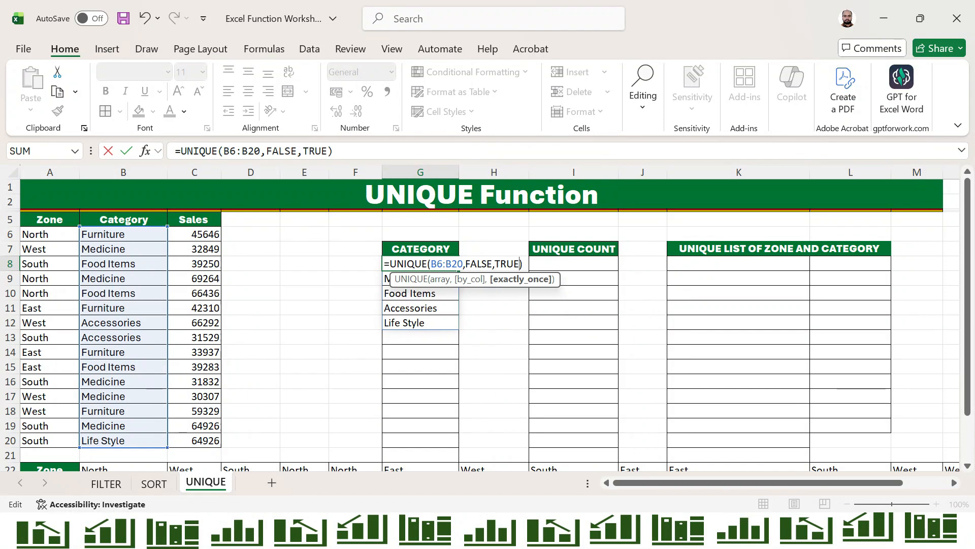
key(Return)
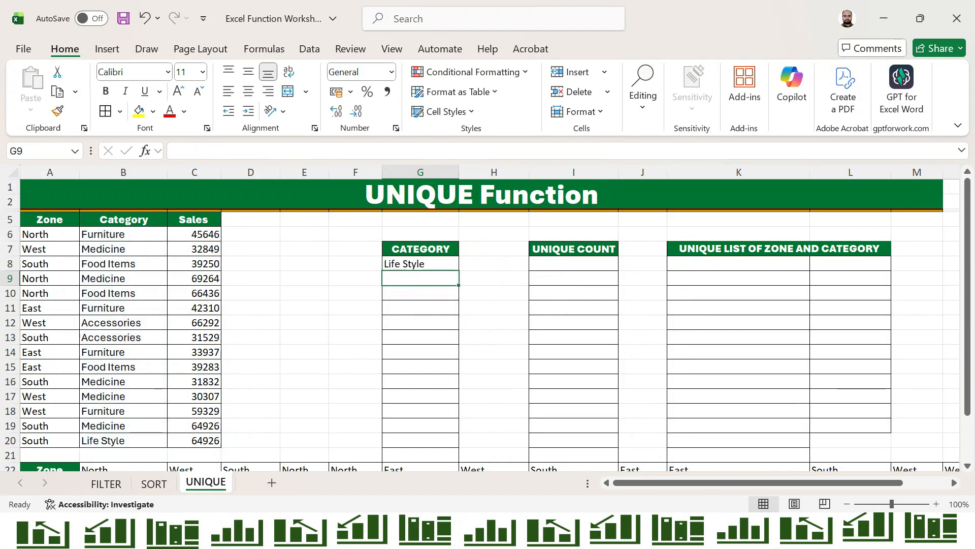
Check the Category entries in column B, confirming Life Style appears only once, then return to G8
key(Left)
key(Left)
key(Right)
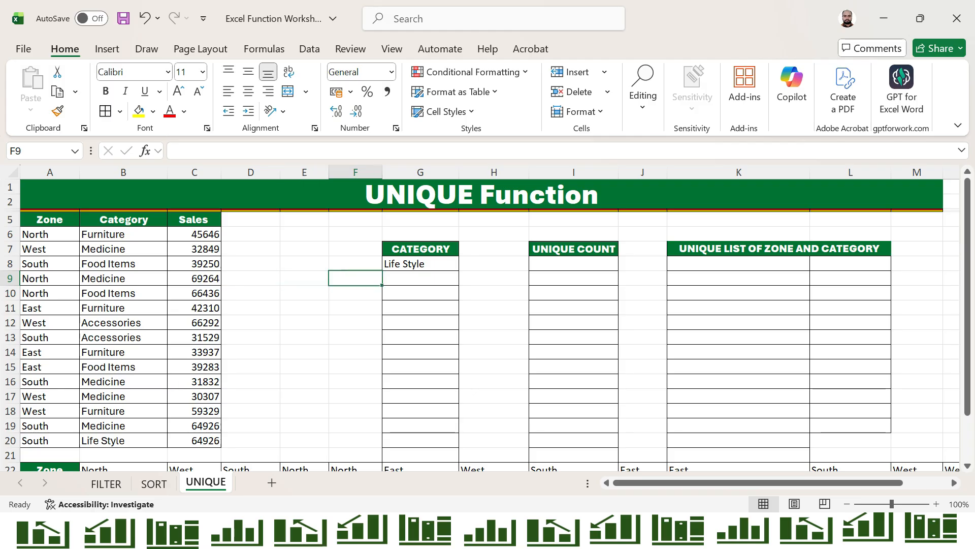
key(Up)
key(Left)
key(Left)
key(Left)
key(Left)
key(ctrl+Down)
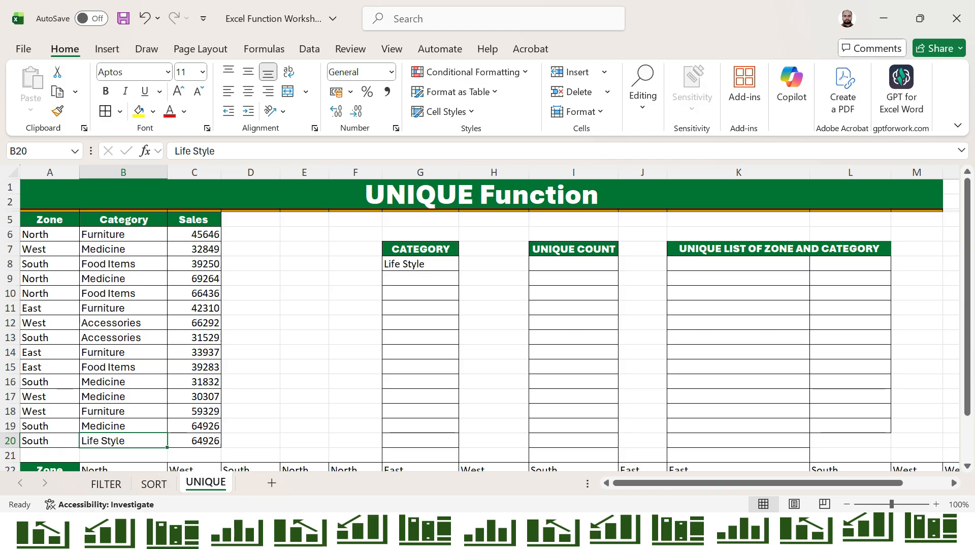
key(Up)
key(Up)
key(Up)
key(Up)
key(Up)
key(Up)
key(Up)
key(Up)
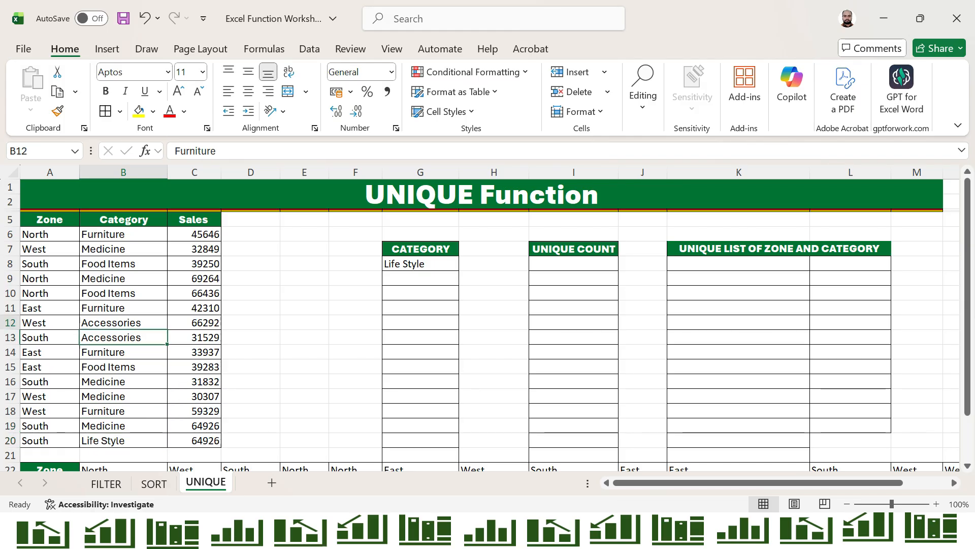
key(ctrl+Up)
key(Down)
key(shift+Down)
key(shift+Down)
key(shift+Down)
key(shift+Down)
key(shift+Down)
key(shift+Down)
key(shift+Down)
key(shift+Down)
key(shift+Down)
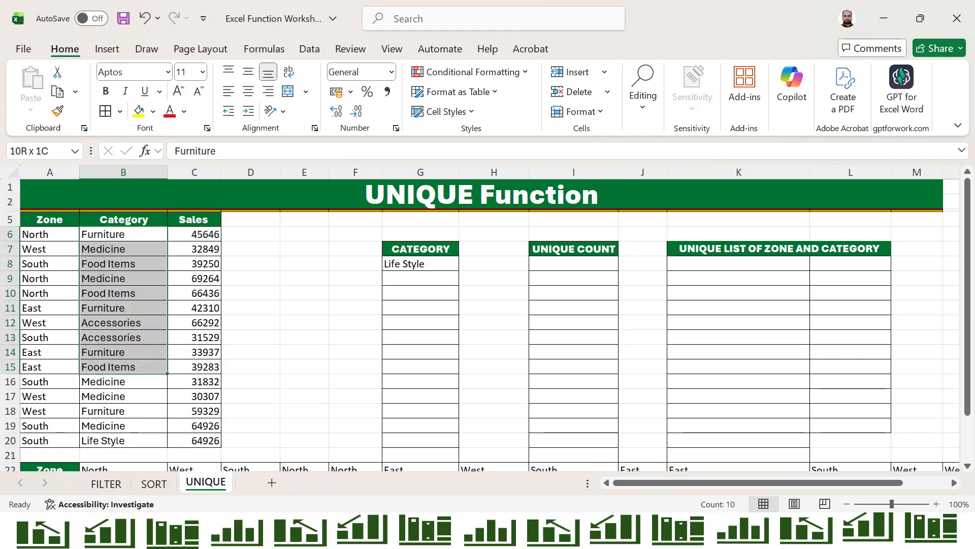
key(shift+Down)
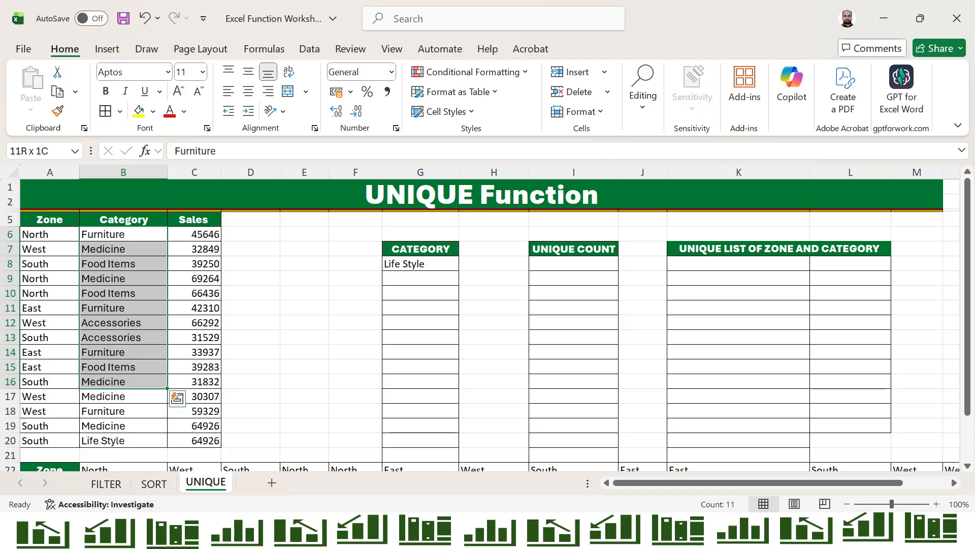
key(Right)
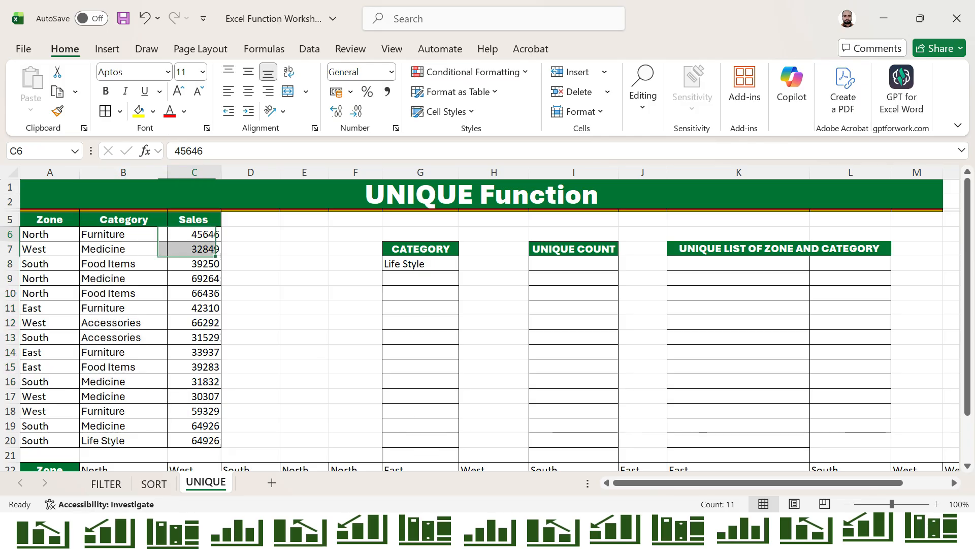
key(Right)
key(Right)
key(Right)
key(Down)
key(Right)
key(Down)
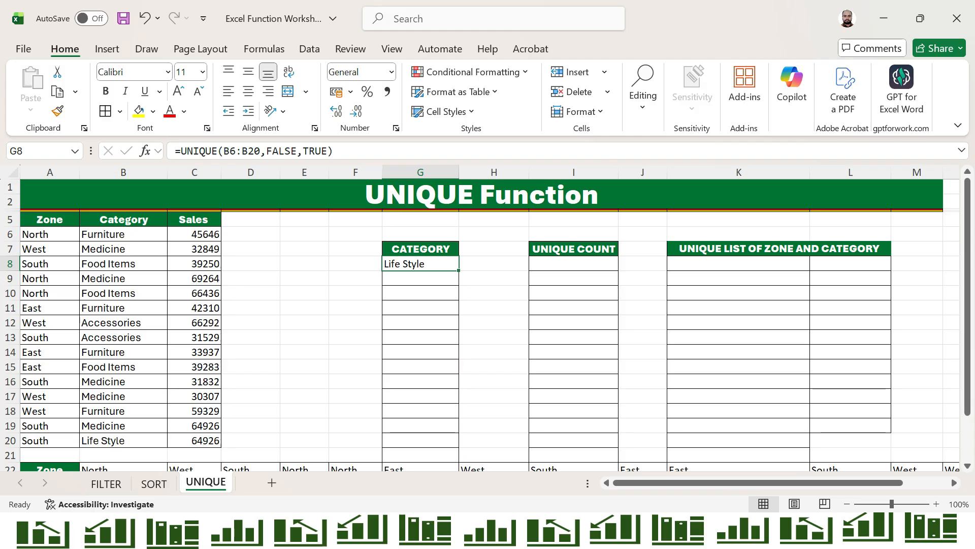
Change G8's exactly-once argument from TRUE to FALSE, giving =UNIQUE(B6:B20,FALSE,FALSE)
key(F2)
key(Left)
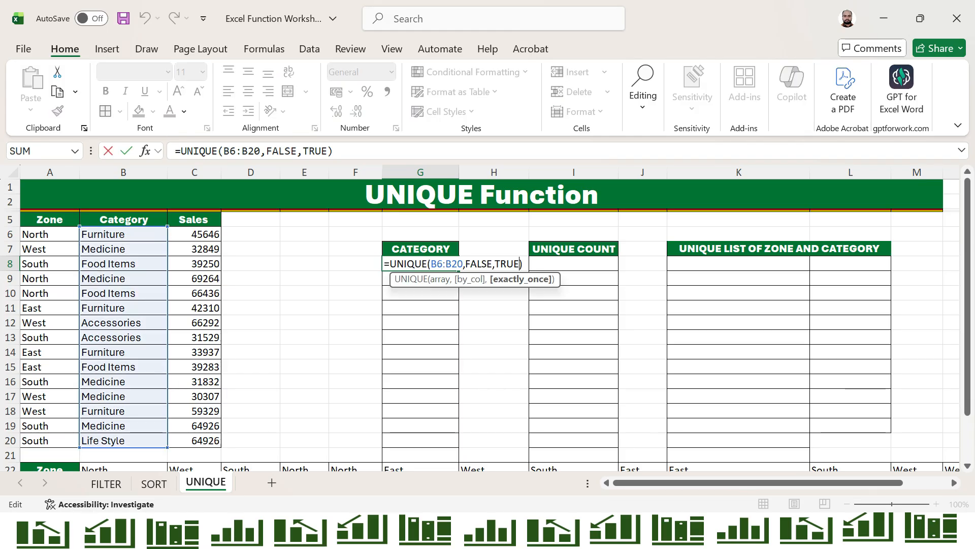
key(BackSpace)
key(BackSpace)
key(BackSpace)
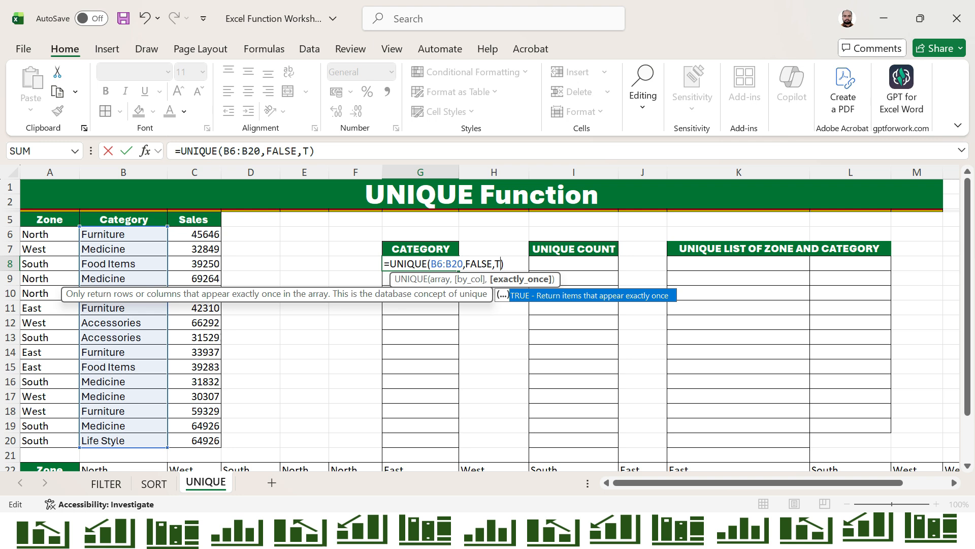
key(BackSpace)
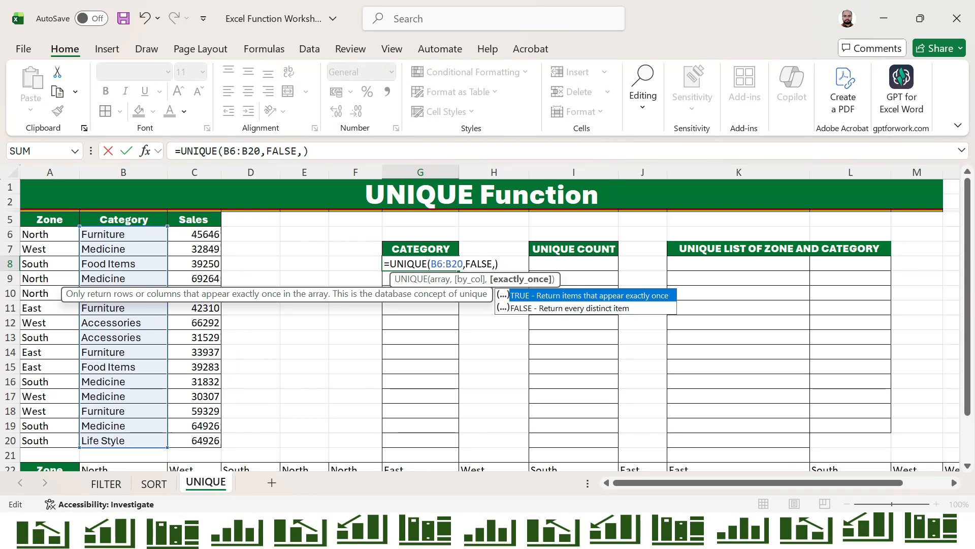
key(Down)
key(Tab)
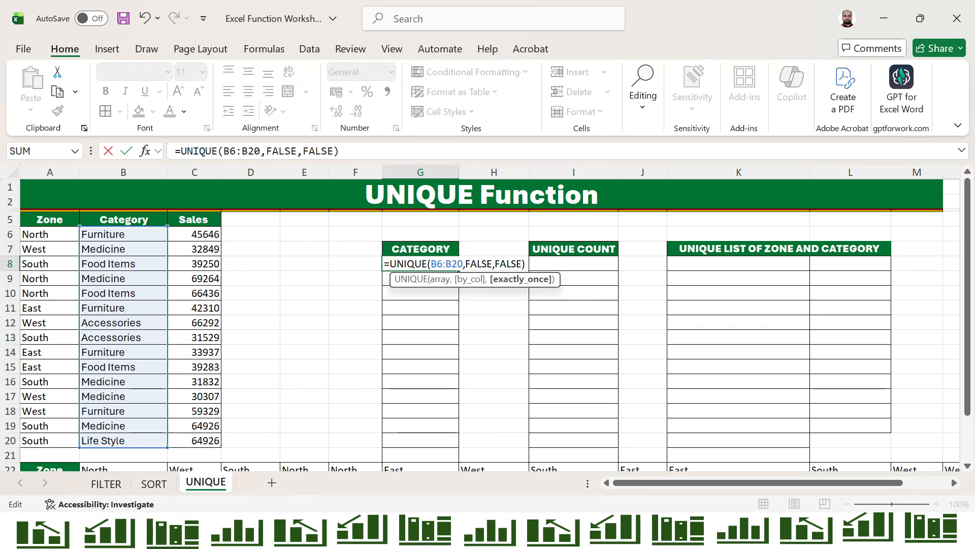
key(ctrl+Return)
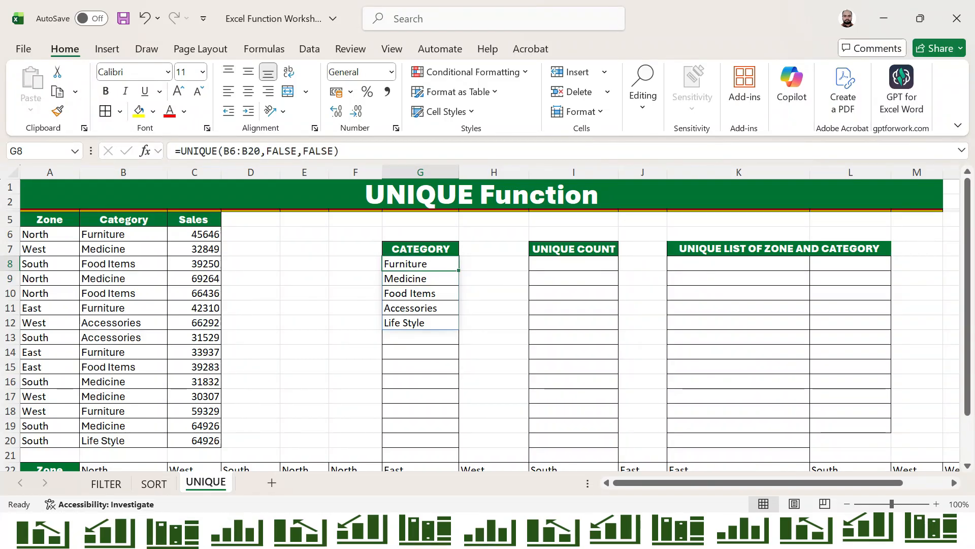
In I8 under UNIQUE COUNT, begin the formula =COUNTA(UNIQUE(
click(574, 264)
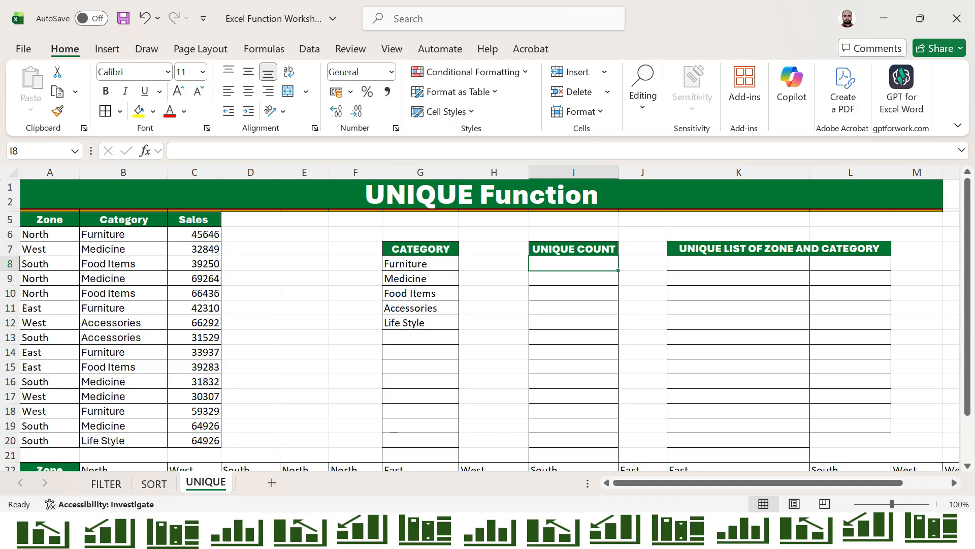
text(=CO)
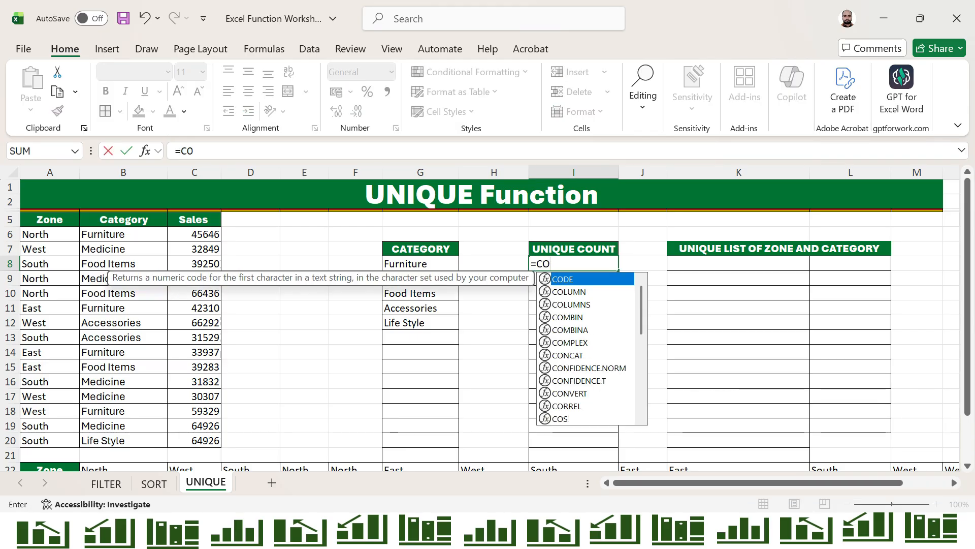
text(UNTA(UNI)
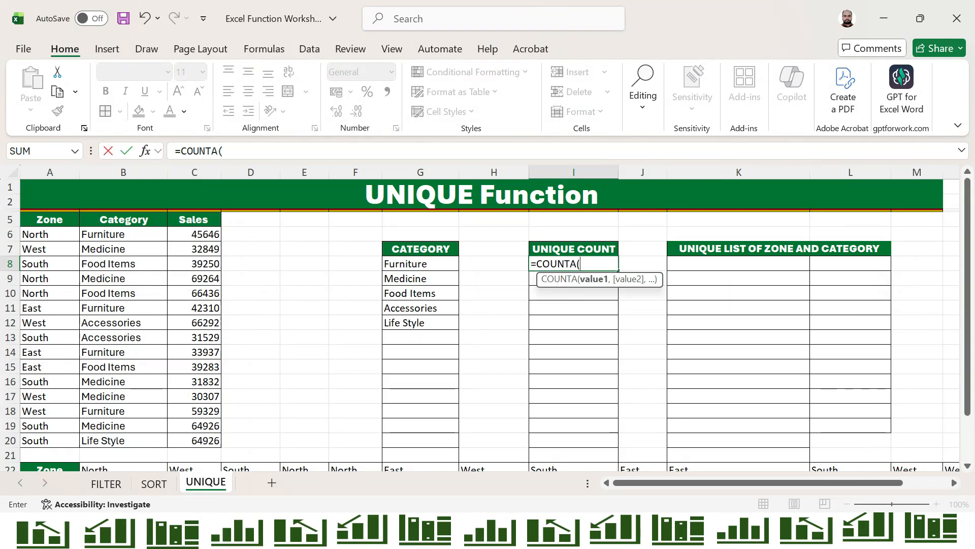
key(Down)
key(Down)
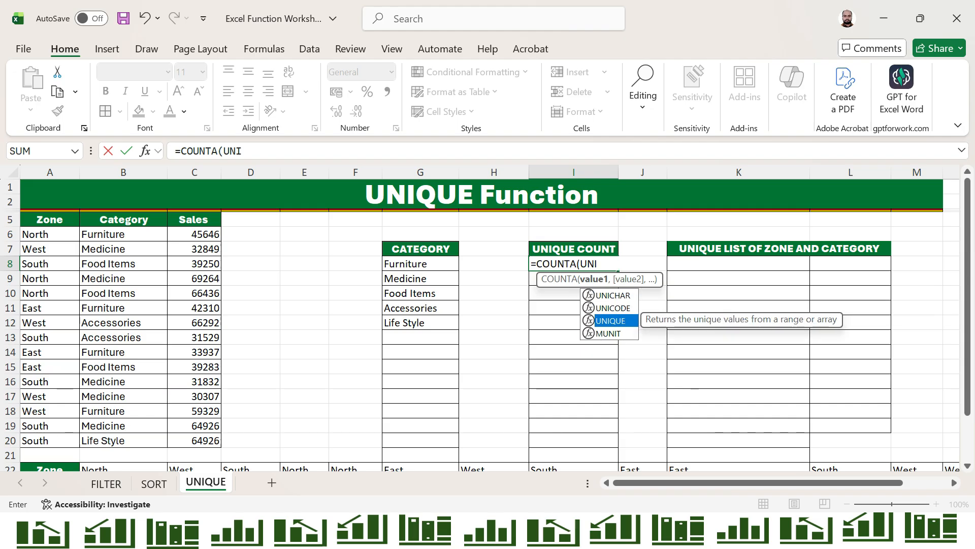
key(Tab)
Reference B6:B20 and enter the formula, accepting the bracket correction so it returns 5
key(Left)
key(Left)
key(Left)
key(Left)
key(Left)
key(Left)
key(Left)
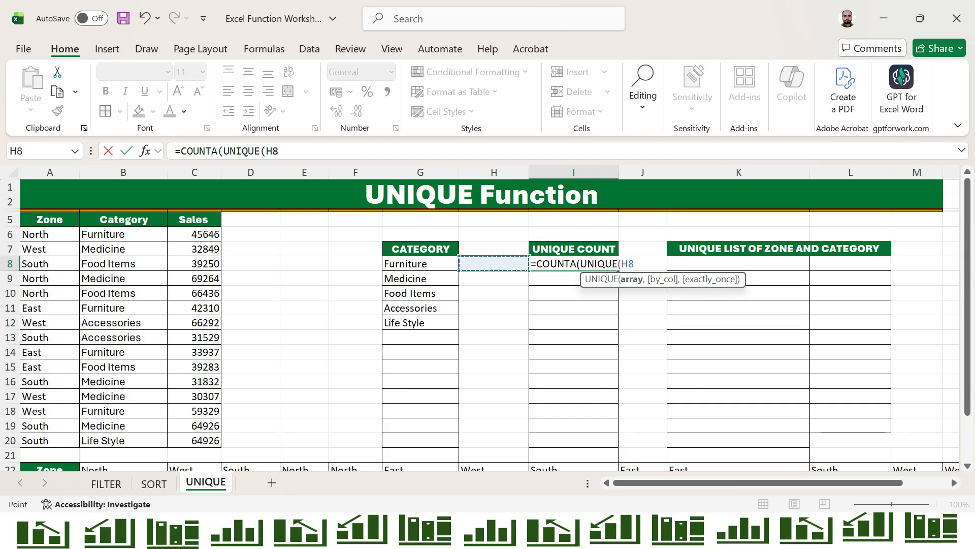
key(Left)
key(Up)
key(Right)
key(Up)
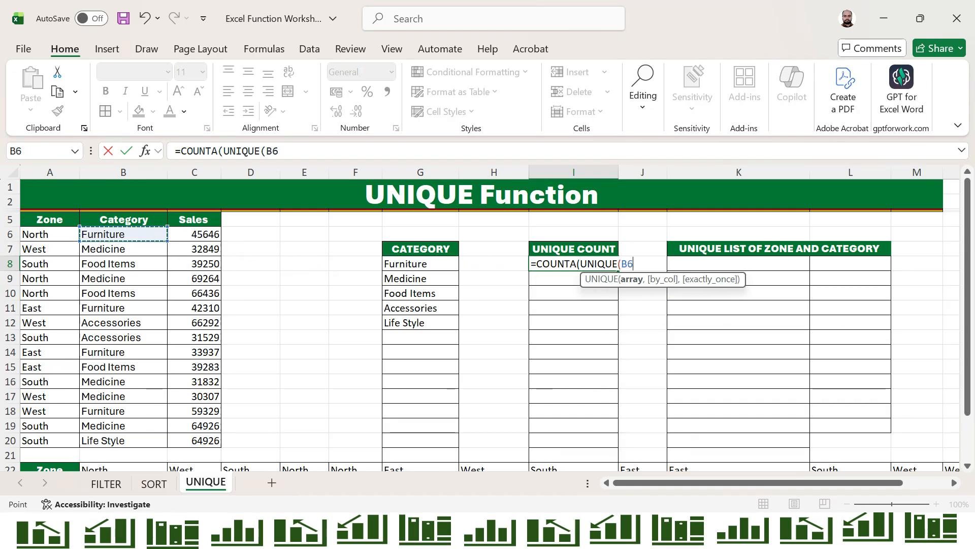
key(ctrl+shift+Down)
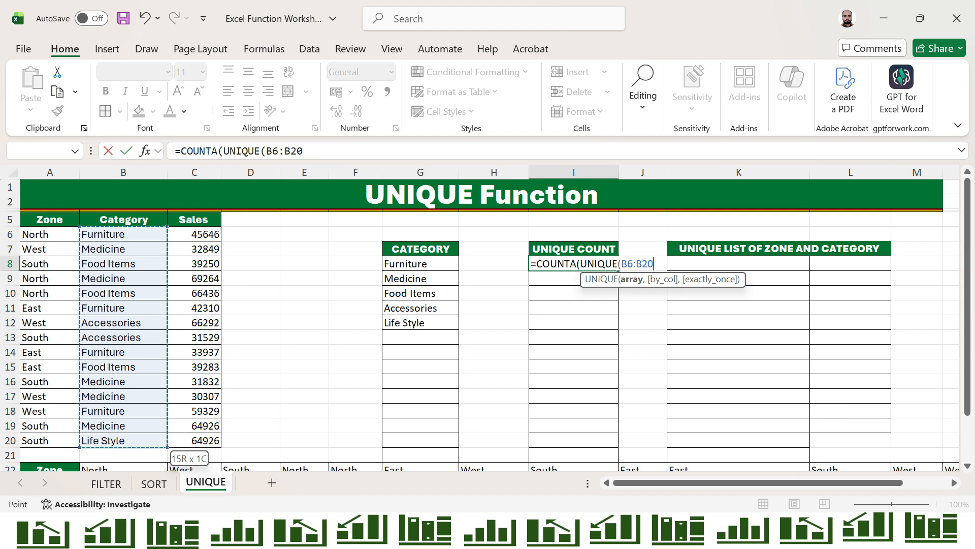
key(Return)
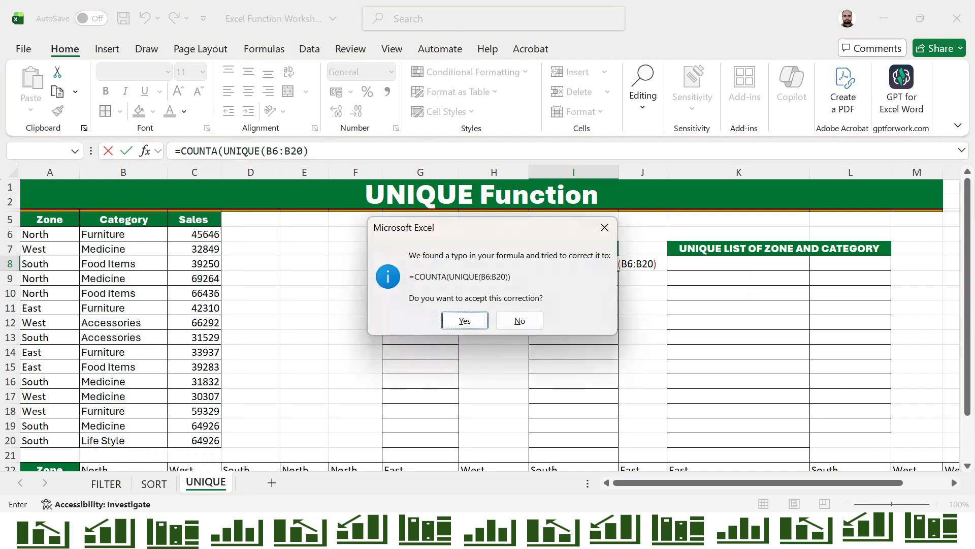
key(Return)
key(Up)
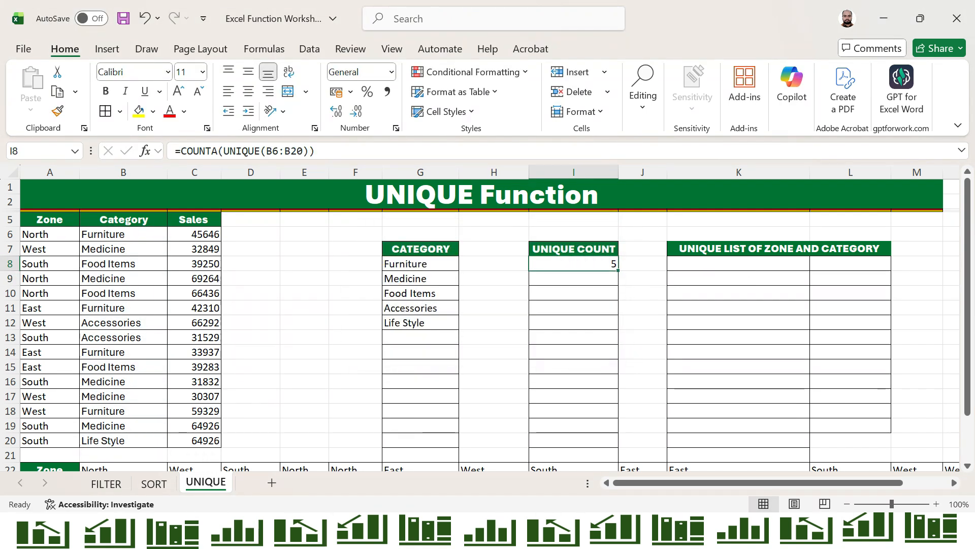
key(Left)
key(Left)
key(Left)
key(Left)
key(Left)
key(Left)
key(Left)
key(Left)
Replace Food Items in B8 with XYZ to see the category list and count update
key(Right)
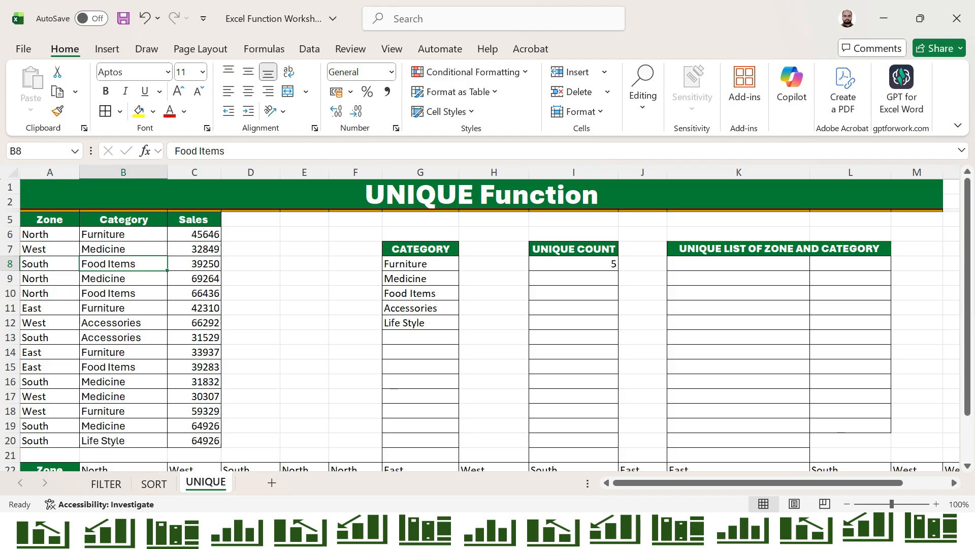
text(XYZ)
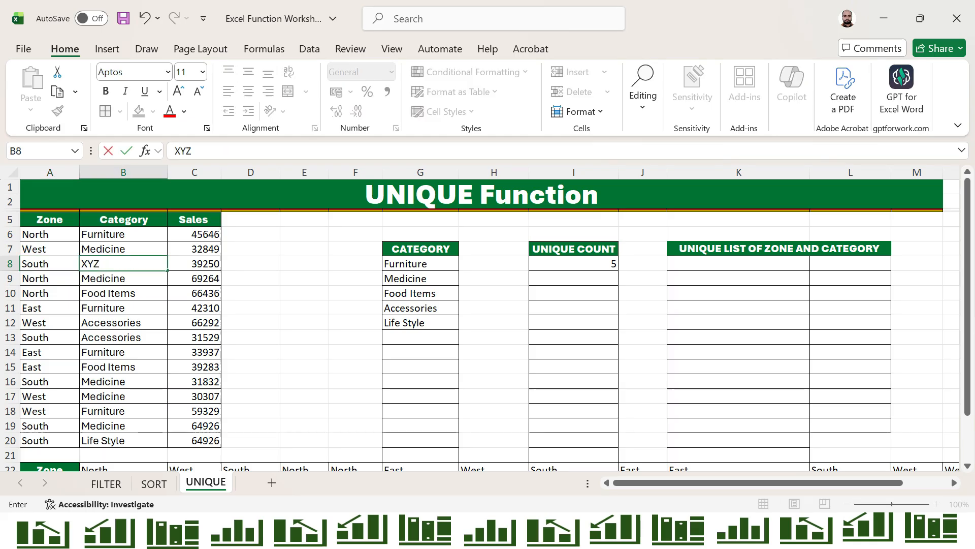
key(Return)
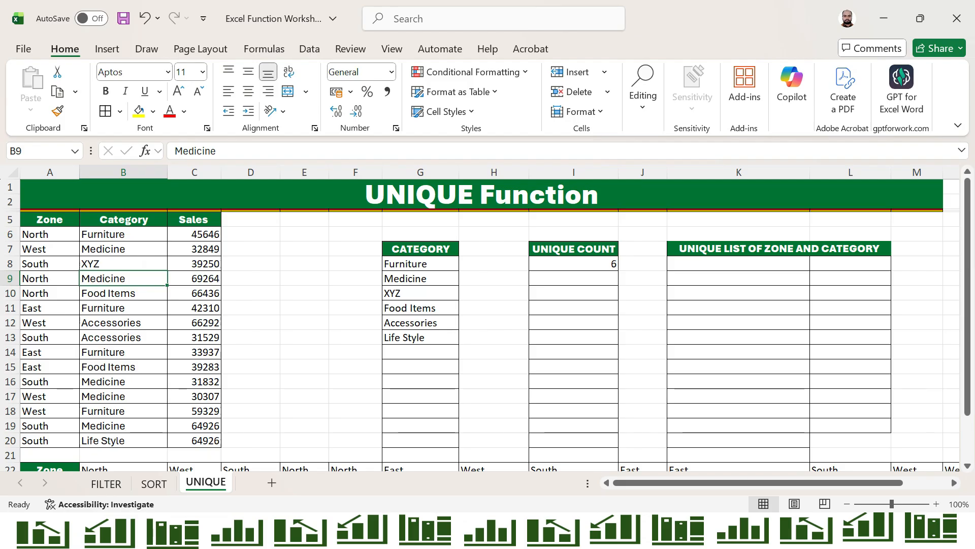
key(Right)
key(Right)
key(Right)
key(Right)
Undo the XYZ entry so B8 shows Food Items again
key(Right)
key(Right)
key(Left)
key(Left)
key(Left)
key(Left)
key(Left)
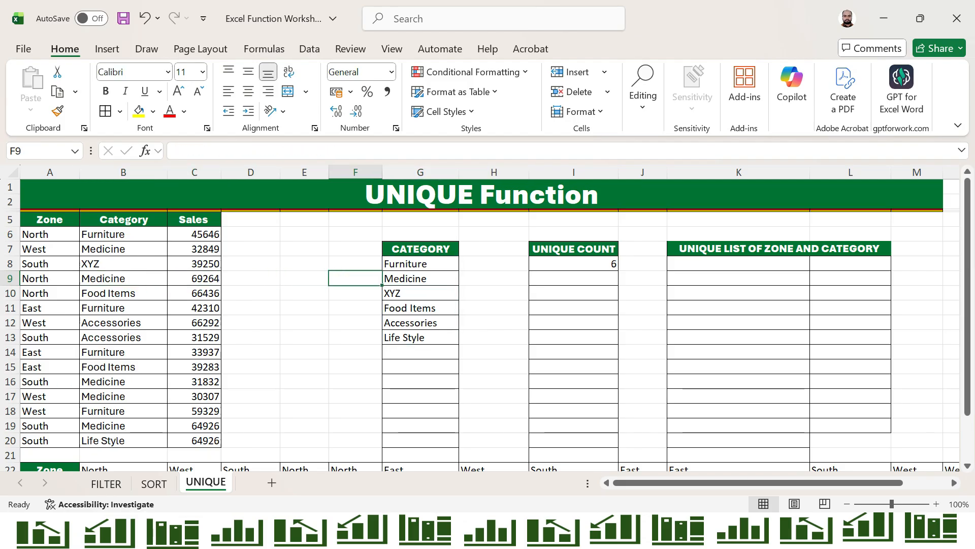
key(ctrl+z)
key(Right)
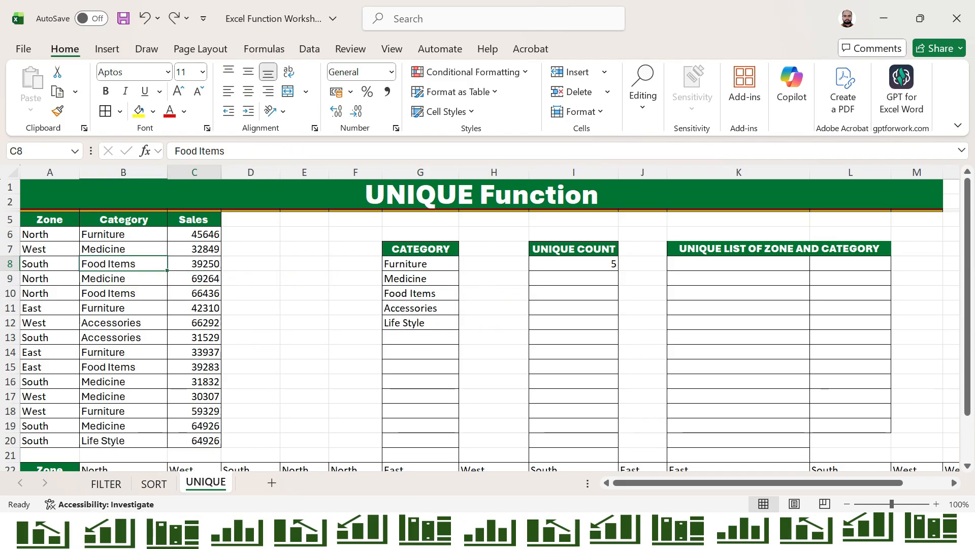
key(Right)
key(Right)
key(Right)
key(Right)
key(Right)
key(Right)
key(Right)
key(Right)
key(Right)
key(Right)
key(Left)
key(Left)
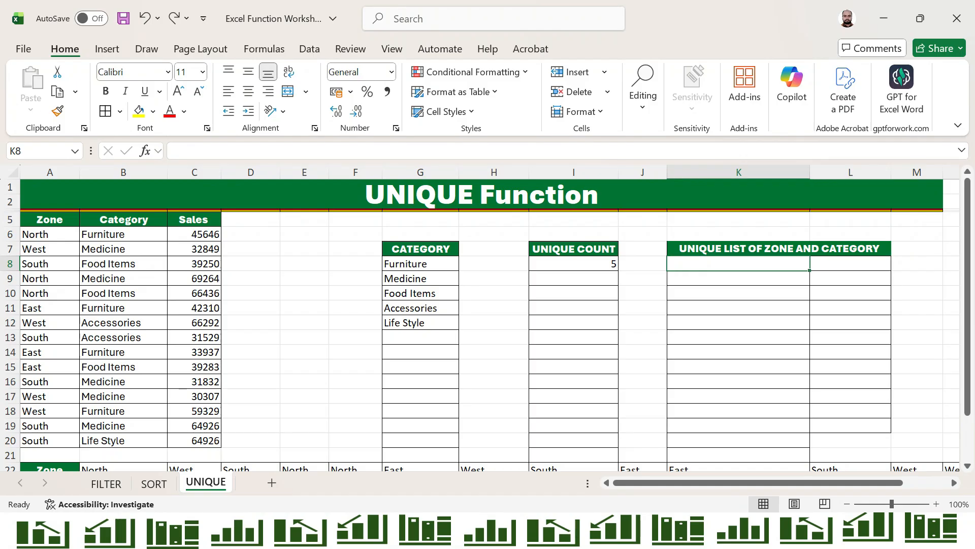
Enter =UNIQUE(A6:B20) in K8 to spill the distinct zone–category pairs
key(Up)
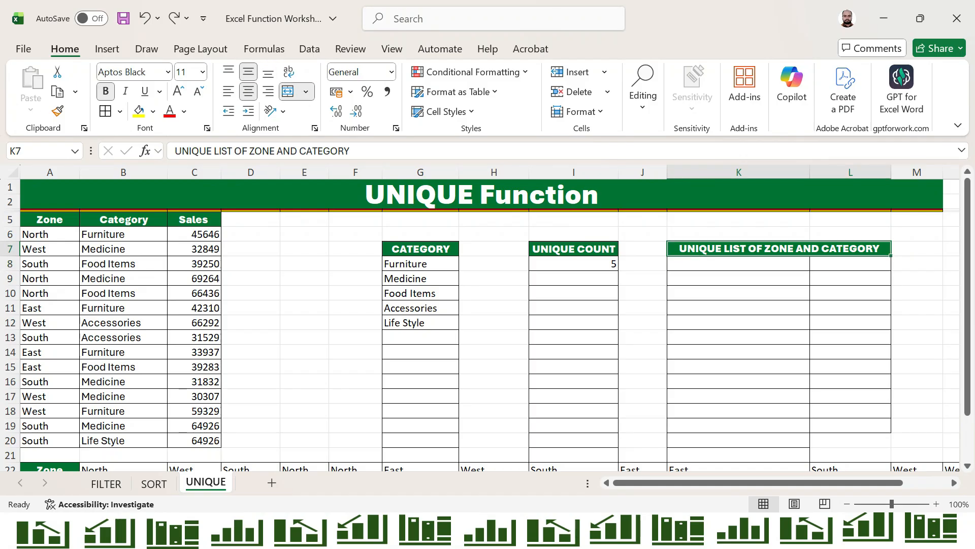
key(Down)
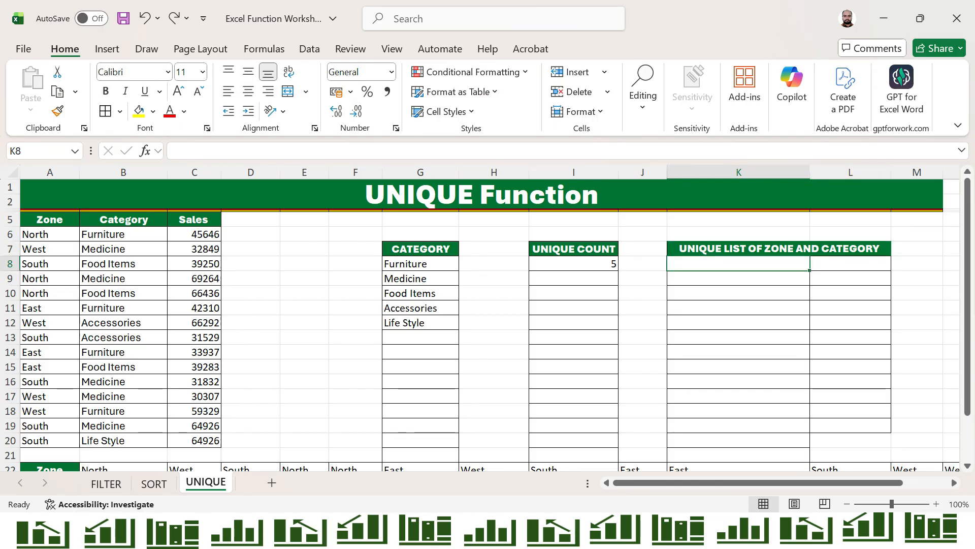
text(=)
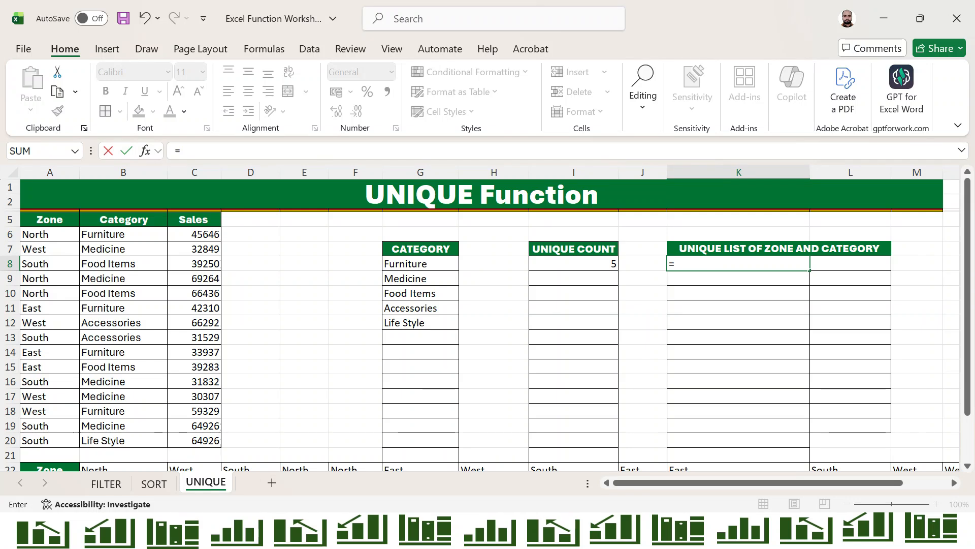
text(UNIQUE()
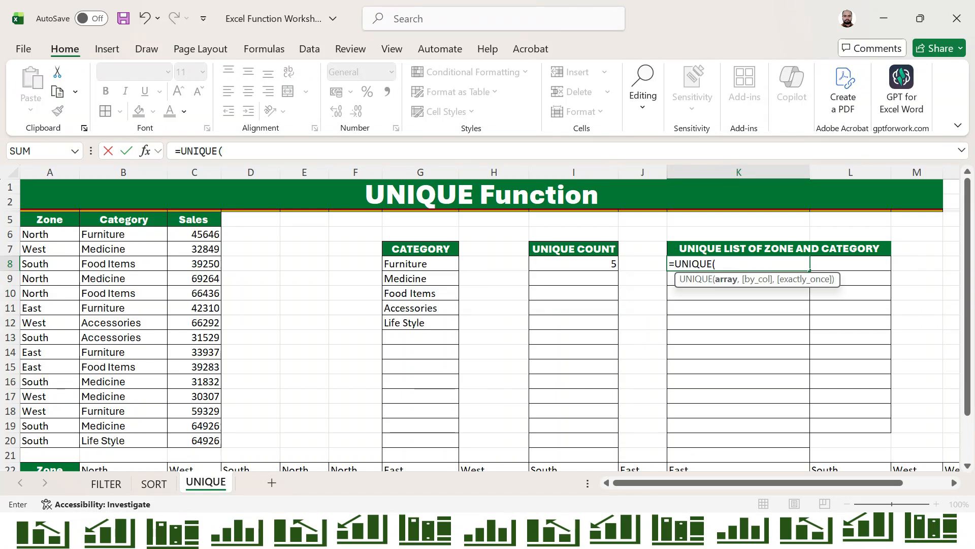
key(Left)
key(Left)
key(Left)
key(Left)
key(Left)
key(Left)
key(Left)
key(Left)
key(Left)
key(Left)
key(Up)
key(Up)
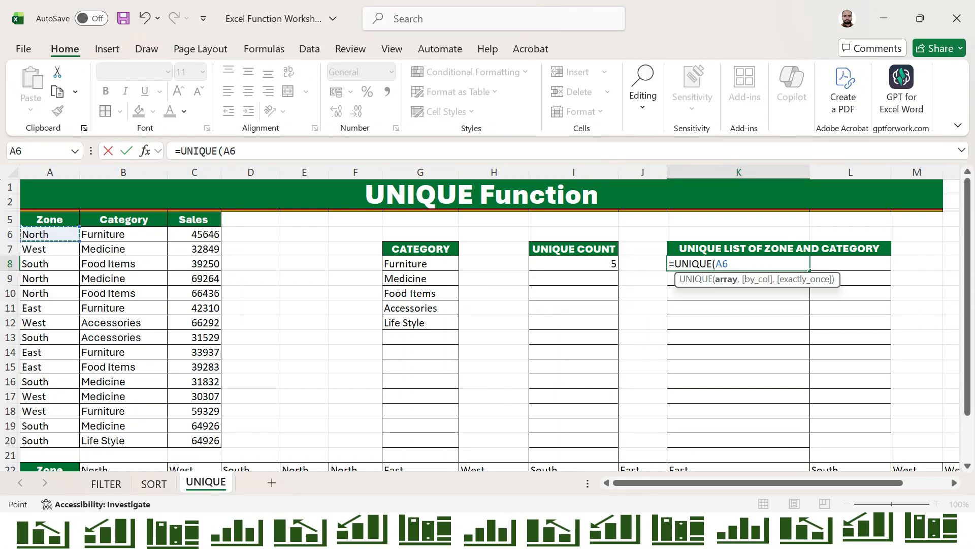
key(shift+Right)
key(ctrl+shift+Down)
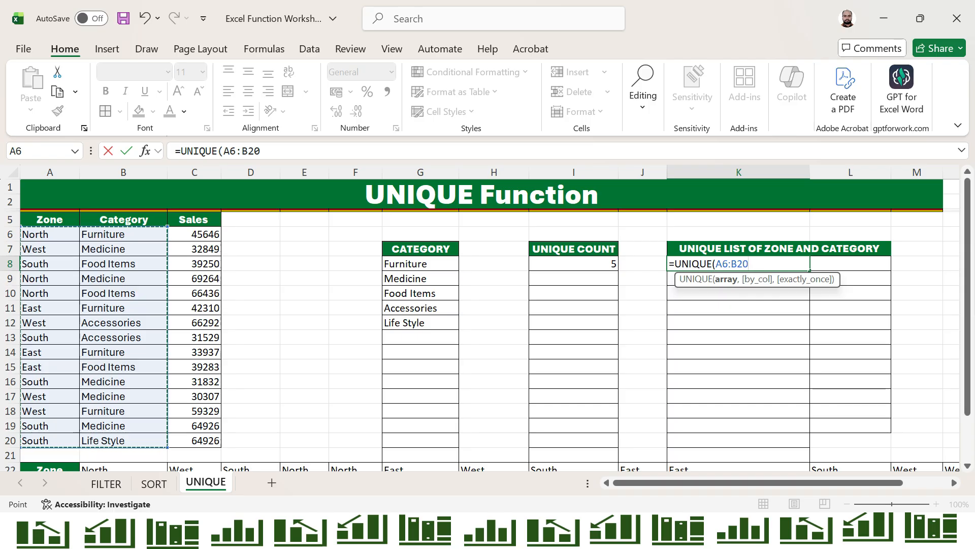
text())
key(Return)
Move back across row 8 and down column A toward the horizontal table
key(Up)
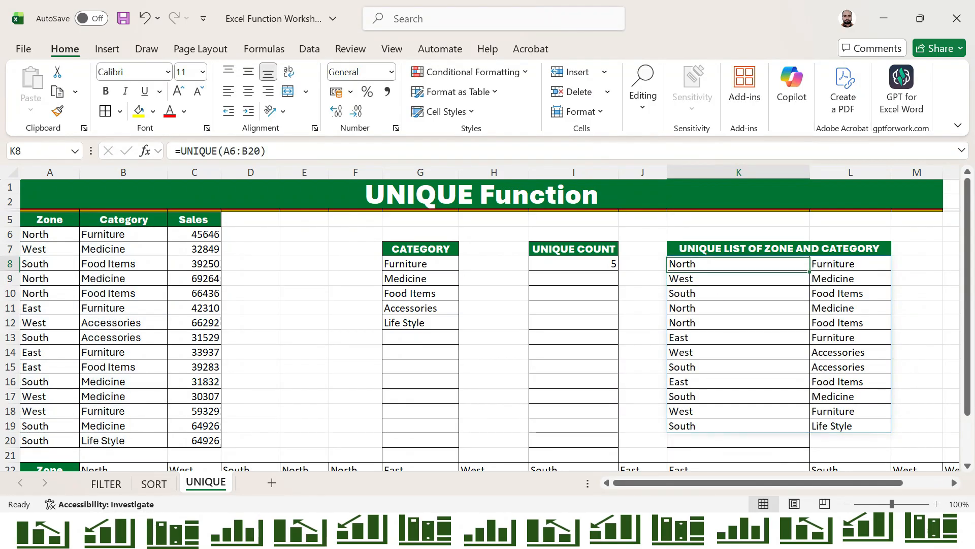
key(Left)
key(Left)
key(Left)
key(Left)
key(Left)
key(Left)
key(Left)
key(Left)
key(Left)
key(Left)
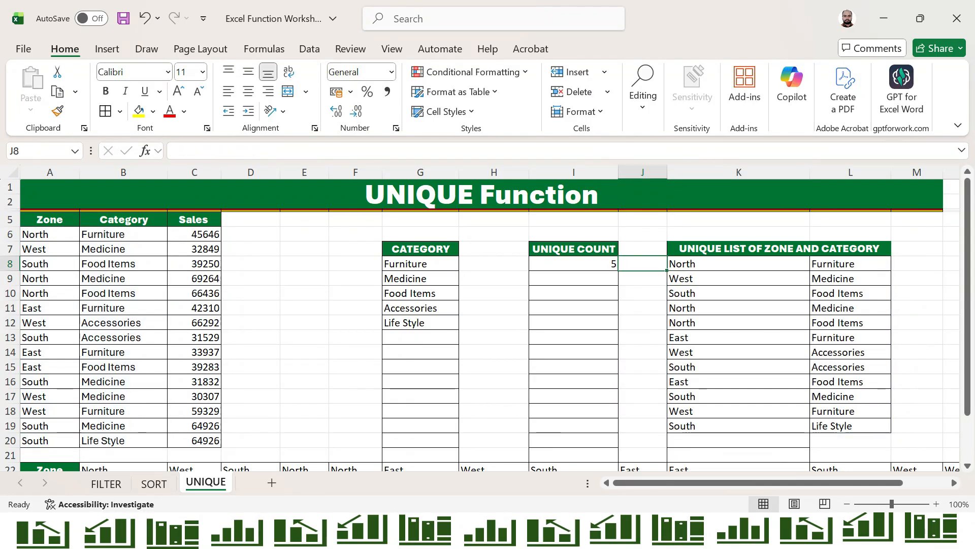
key(ctrl+Down)
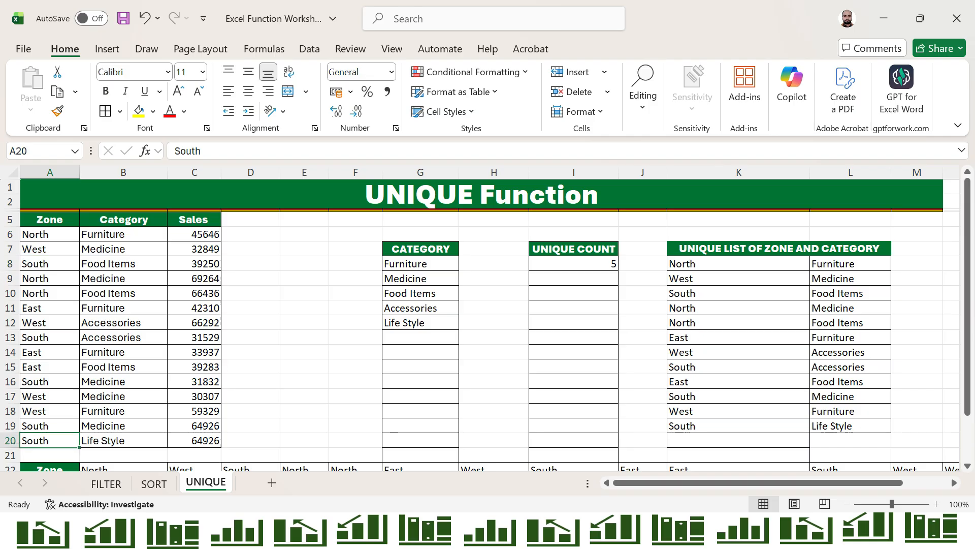
key(Down)
key(Down)
key(Down)
key(Down)
key(Down)
key(Down)
key(Down)
key(Down)
key(Down)
key(Down)
In B26, start a UNIQUE formula over the category range B23:O23
key(Up)
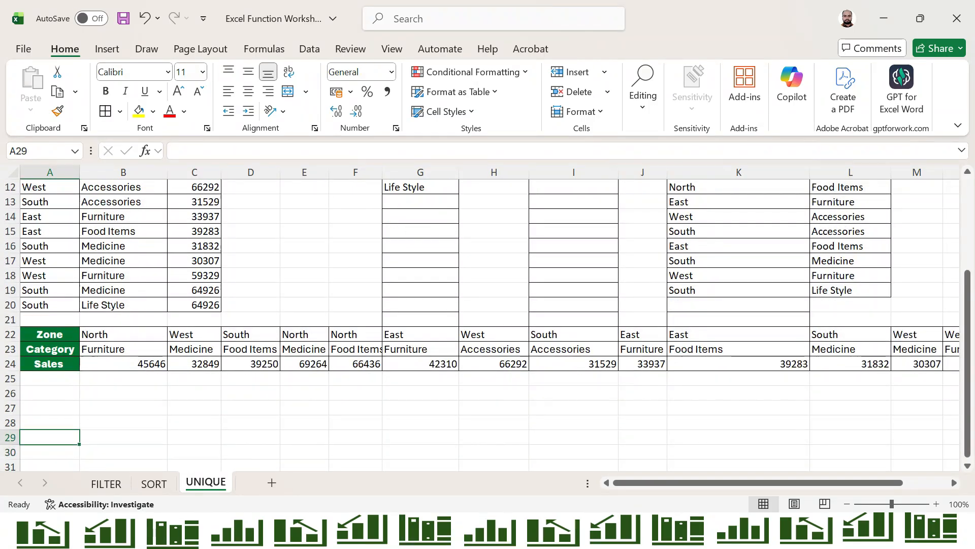
key(Escape)
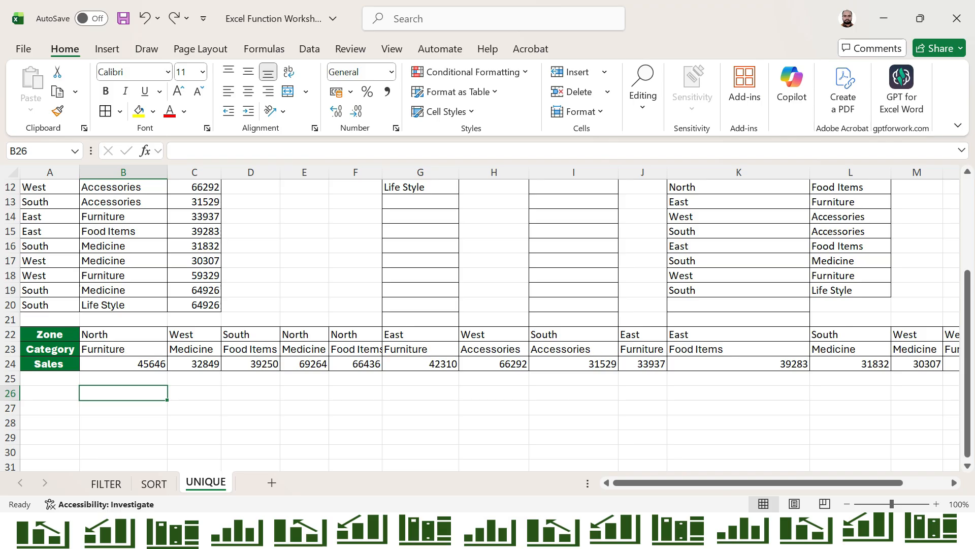
text(=UNI)
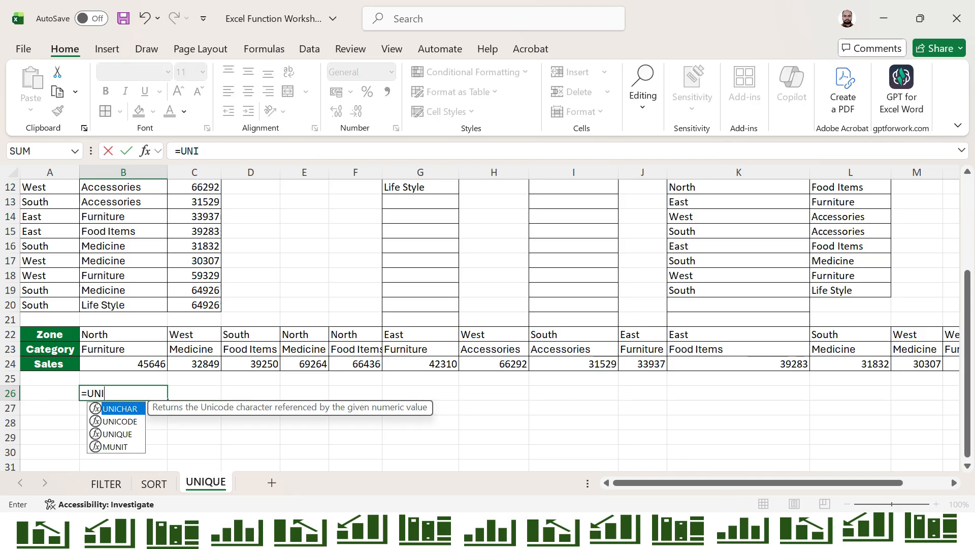
key(Down)
key(Down)
key(Tab)
key(Up)
key(Up)
key(Up)
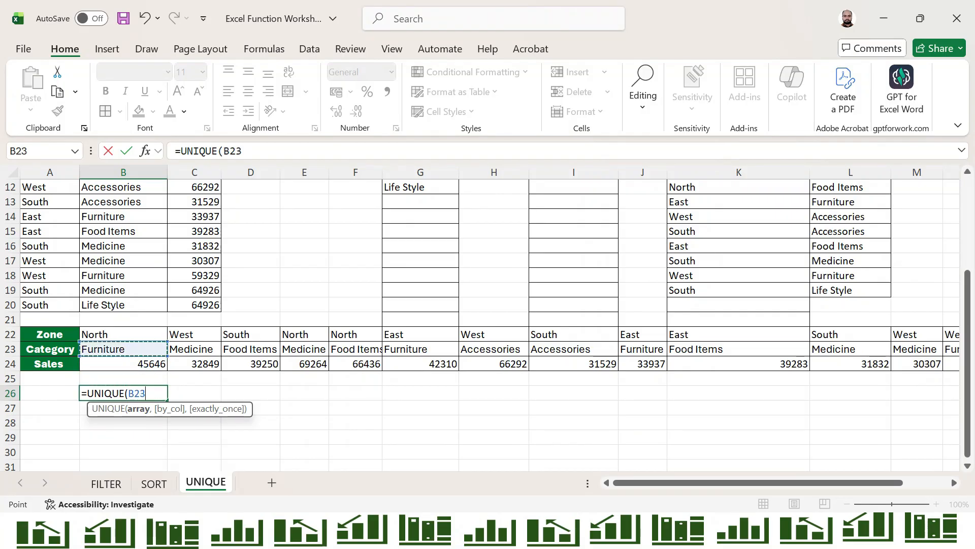
key(ctrl+shift+Right)
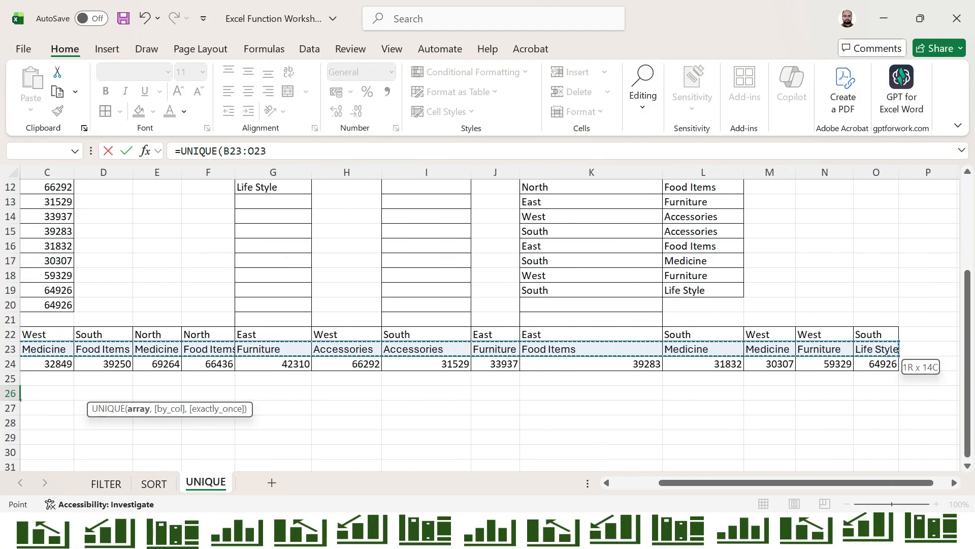
Add TRUE for by-column and FALSE for exactly-once, giving =UNIQUE(B23:O23,TRUE,FALSE)
text(,)
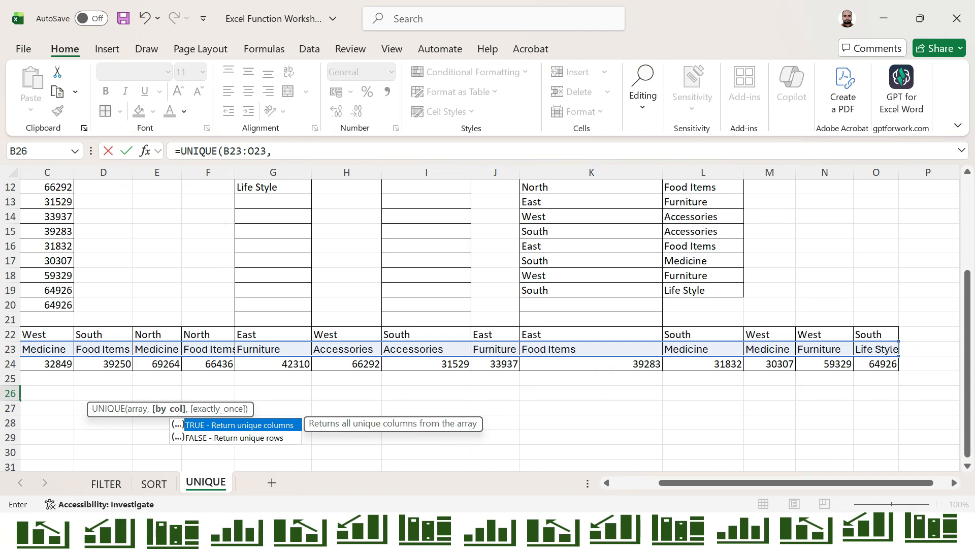
key(Tab)
text(,)
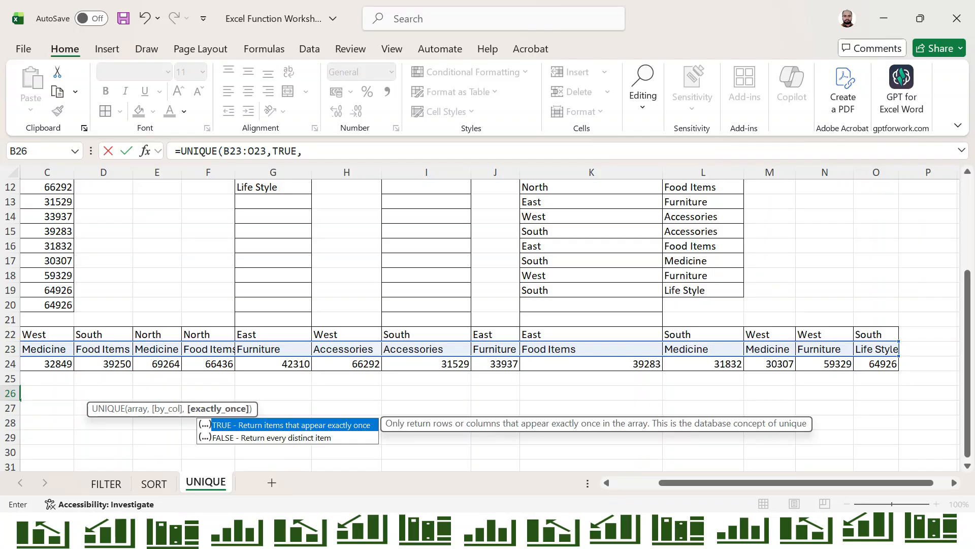
key(Down)
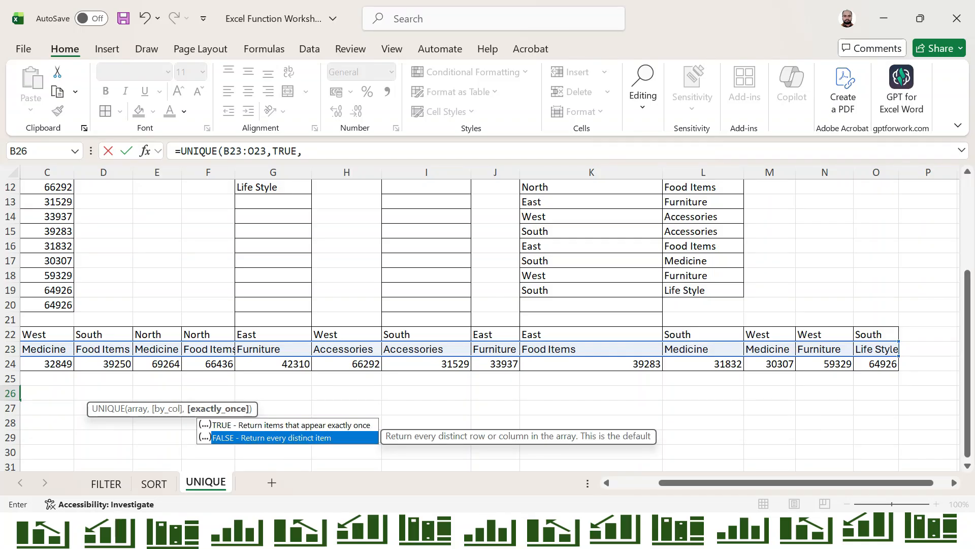
key(Tab)
key(Return)
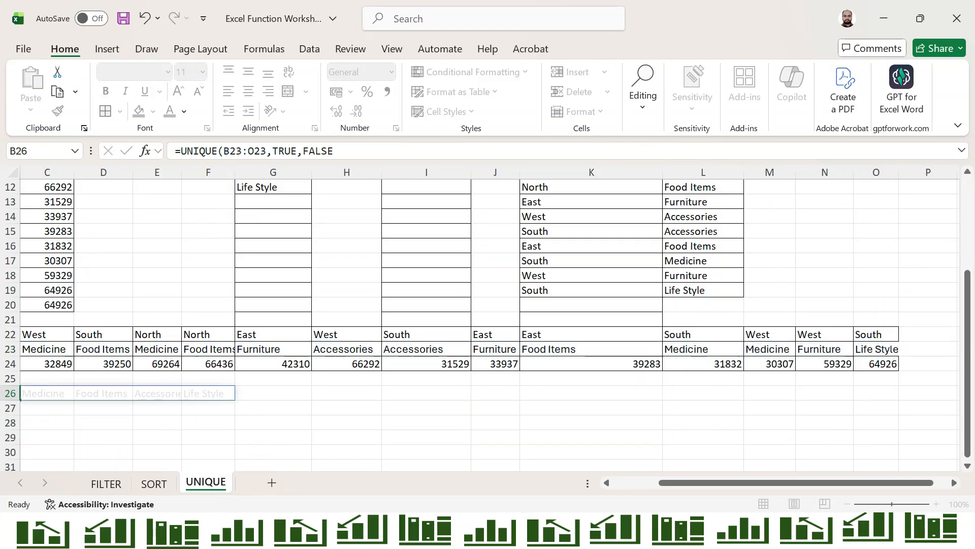
key(Up)
key(Left)
key(Right)
key(Left)
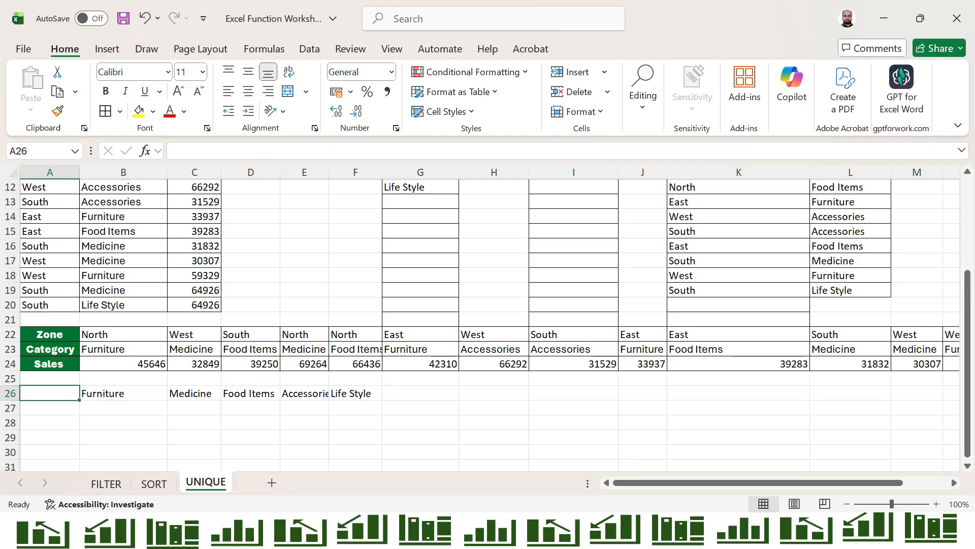
key(Right)
key(shift+Right)
key(shift+Right)
key(shift+Right)
key(shift+Right)
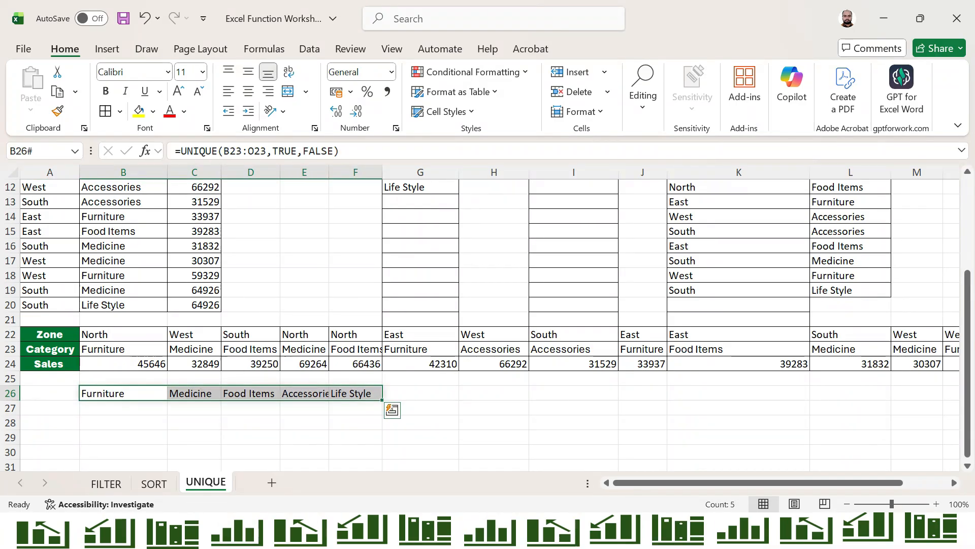
key(Up)
key(Up)
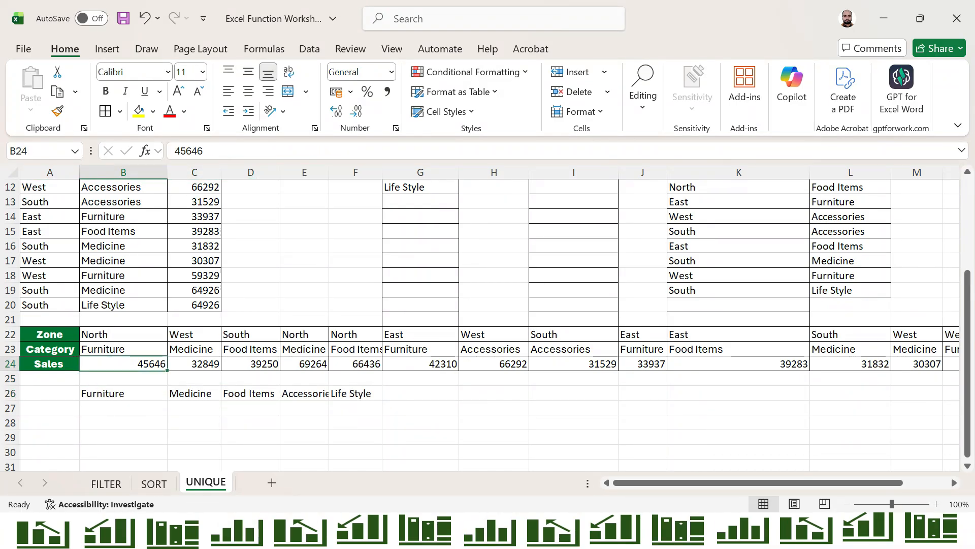
key(ctrl+Home)
key(Right)
key(Down)
key(Left)
key(Left)
key(Left)
key(Left)
key(Left)
key(Left)
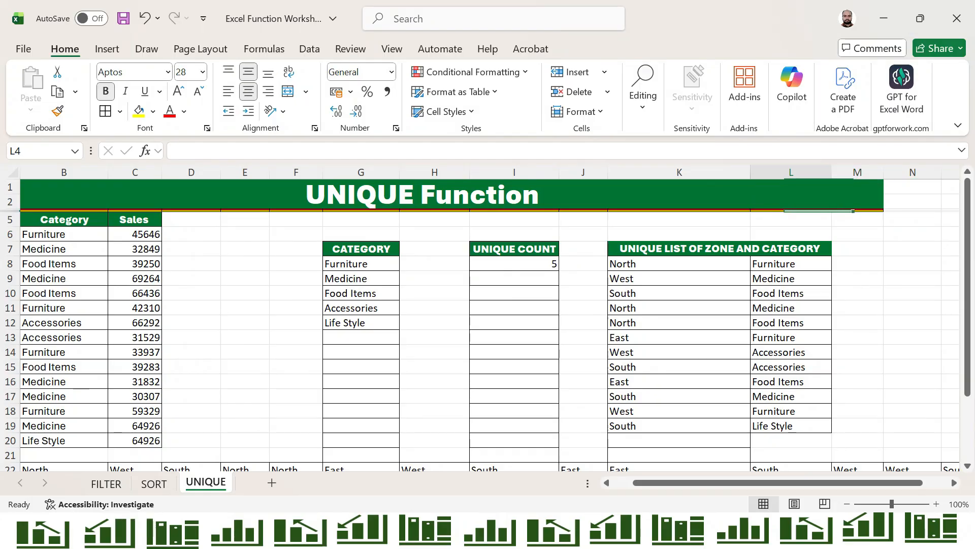
key(Down)
key(Down)
key(Down)
key(Left)
key(Down)
key(Down)
key(Up)
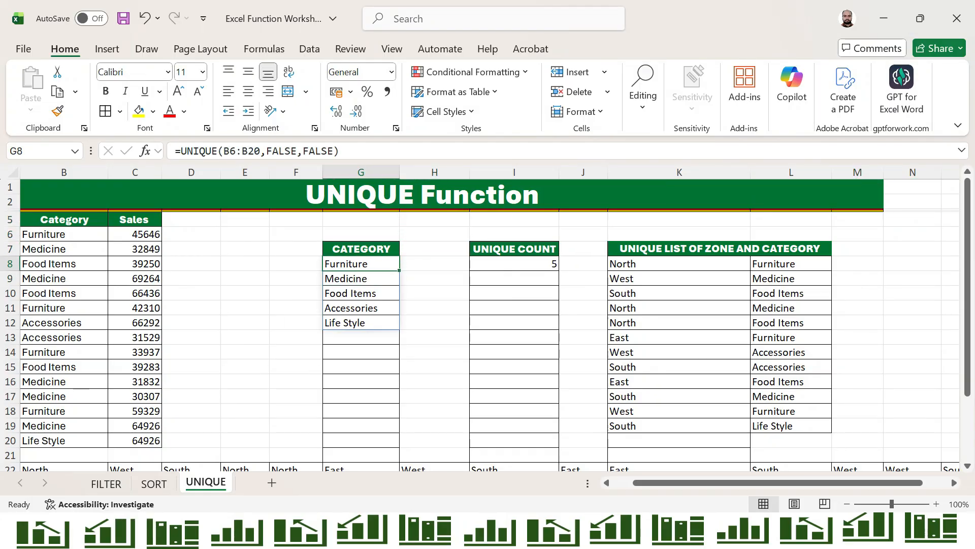
key(ctrl+shift+Down)
key(Down)
key(Down)
key(Down)
key(Down)
key(Down)
key(Down)
key(Down)
key(Down)
key(Down)
key(Down)
key(Down)
key(Down)
key(Down)
key(Down)
key(Down)
key(Down)
key(Down)
key(Down)
key(Down)
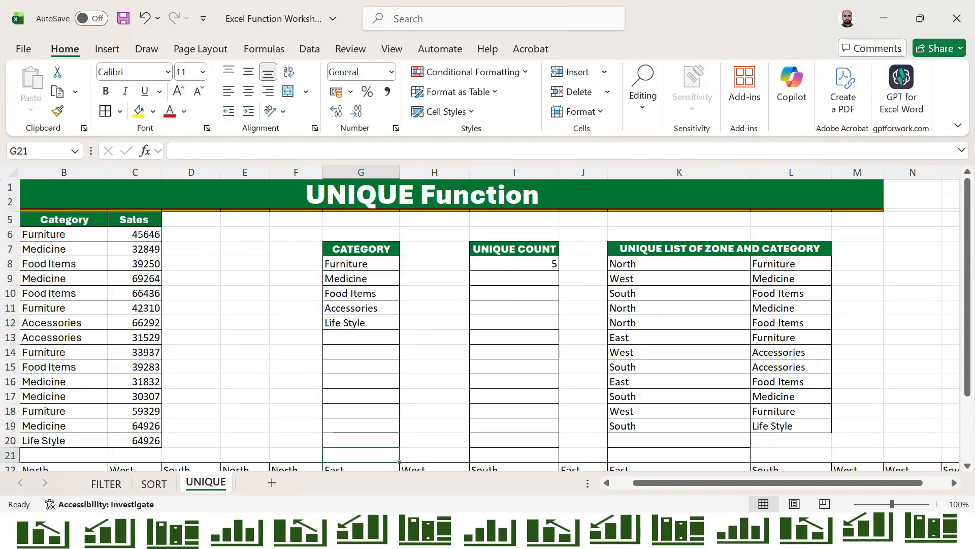
key(Left)
key(Left)
key(Left)
key(Left)
key(Left)
key(Left)
key(Up)
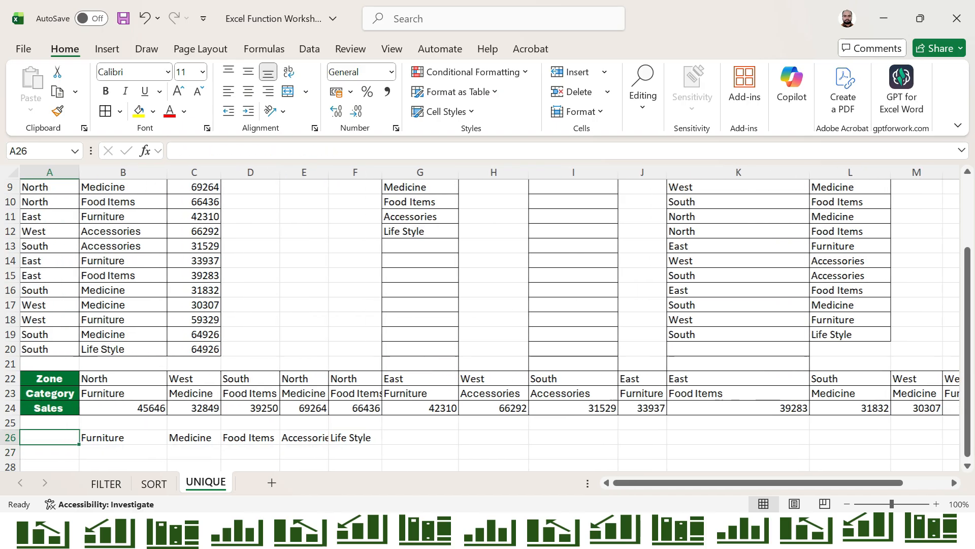
key(Right)
key(Right)
key(Left)
key(Right)
key(Right)
key(Right)
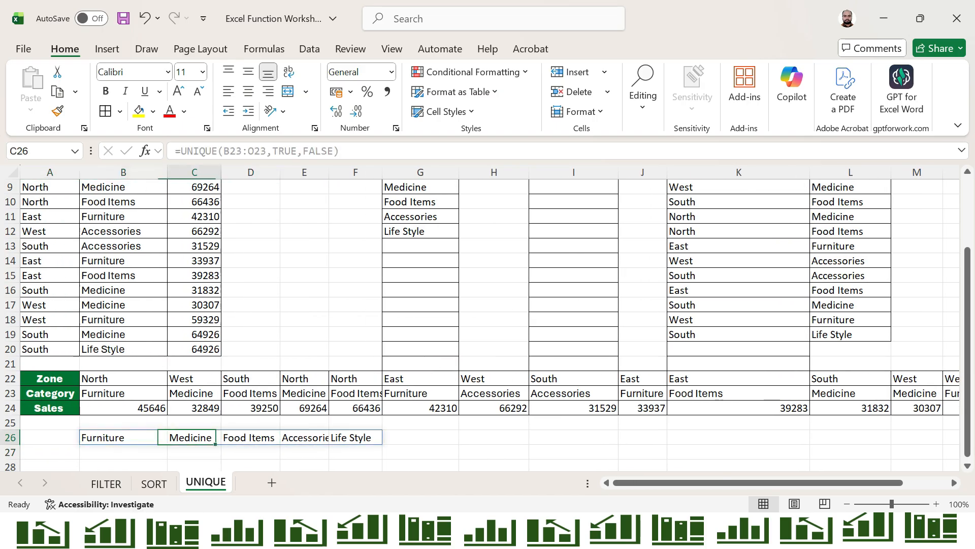
key(Right)
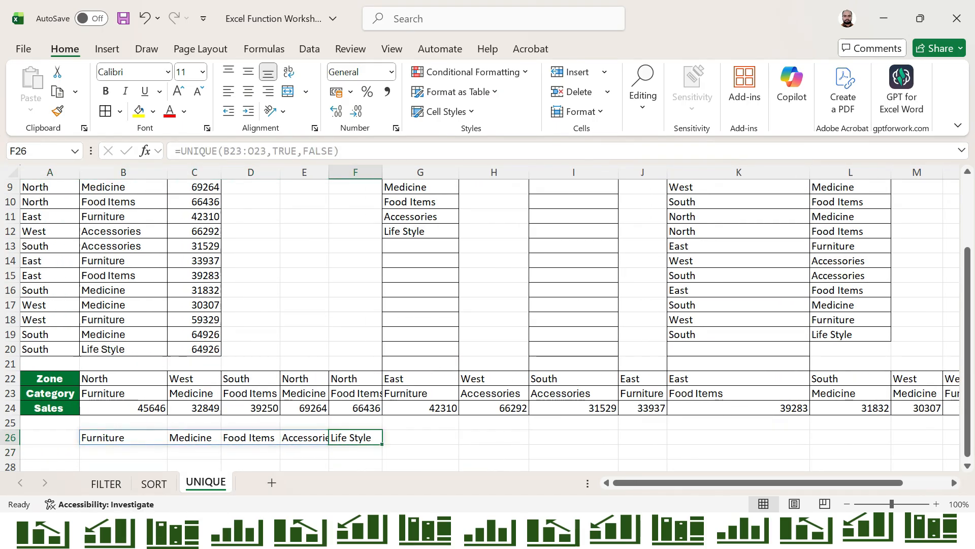